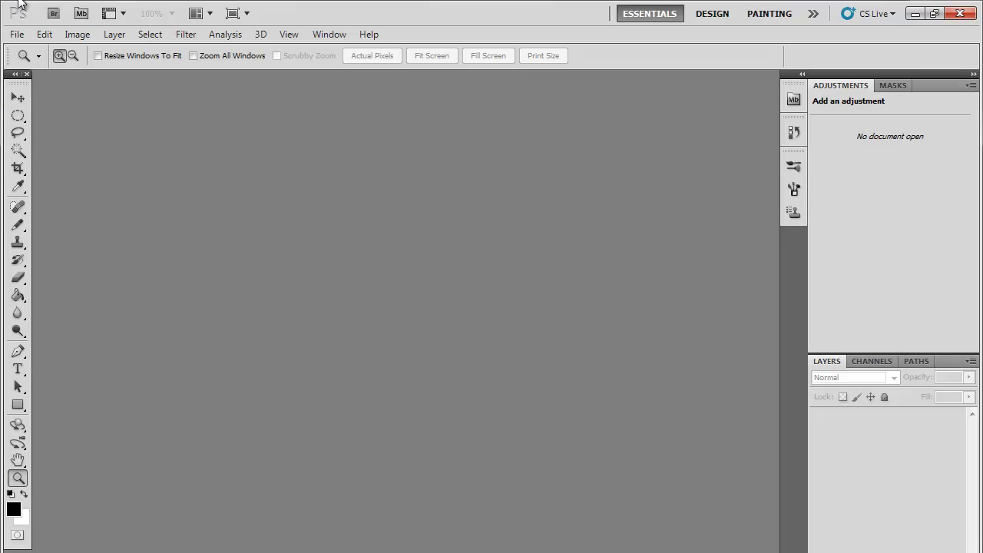
pyautogui.click(19, 35)
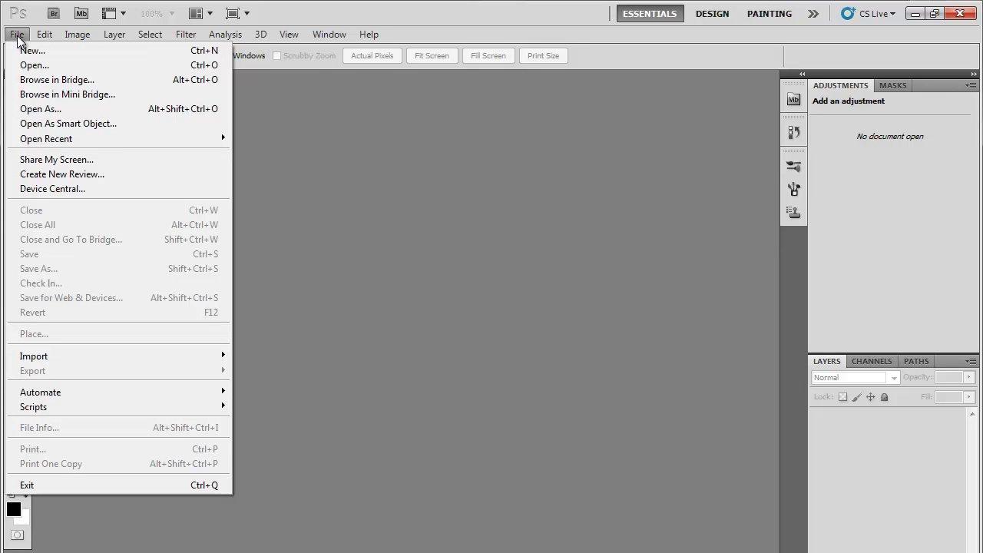
pyautogui.moveTo(260, 35)
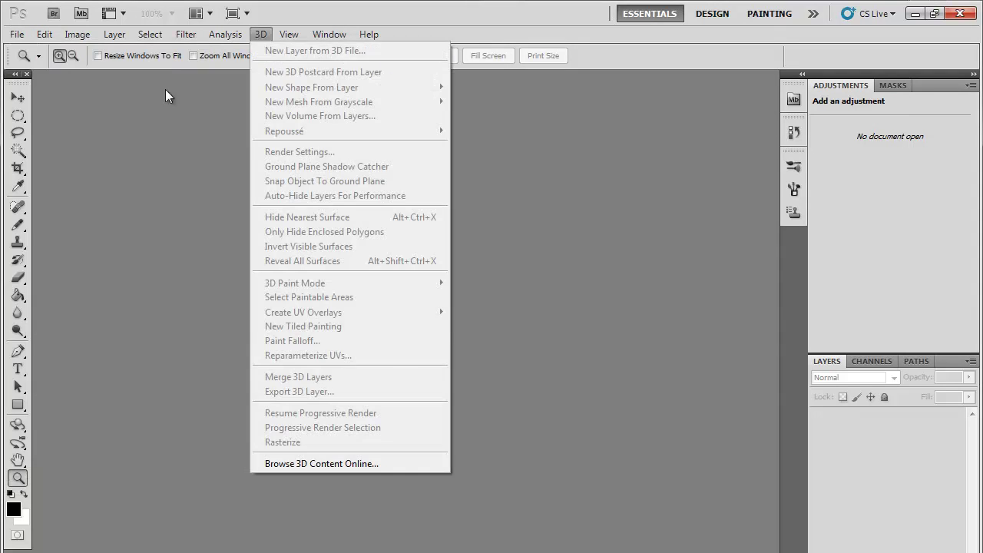
pyautogui.click(549, 213)
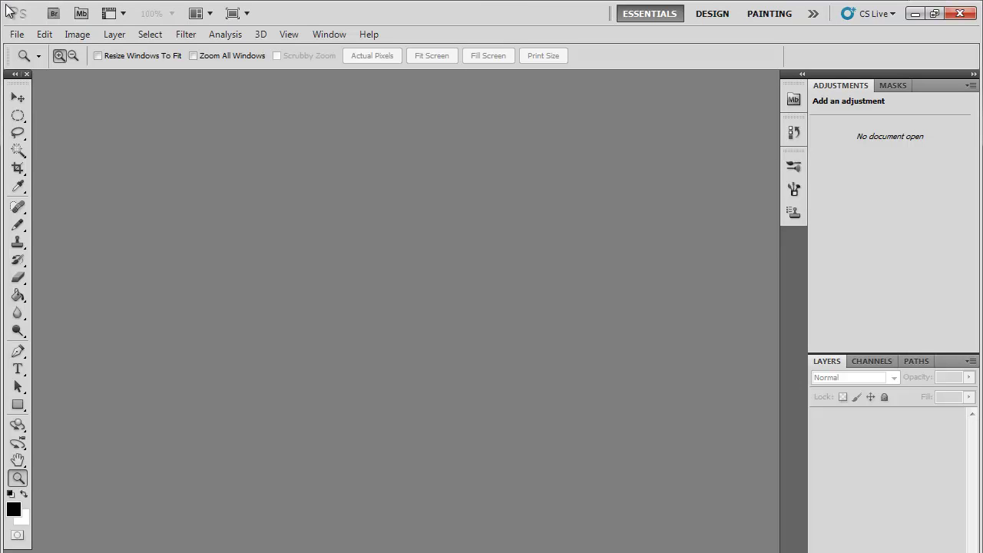
# Step: Open the Default Youtube Template PSD file from the Templates folder
pyautogui.click(16, 35)
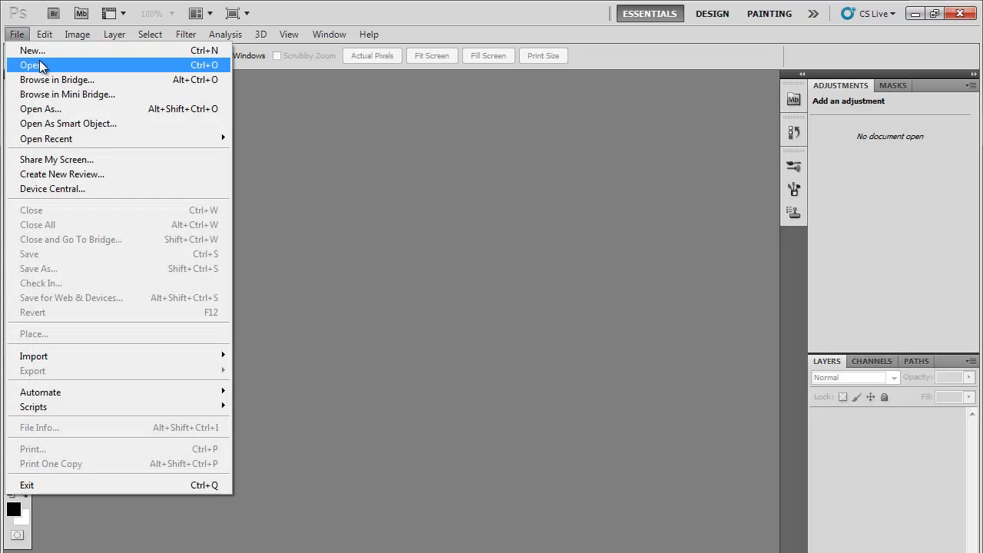
pyautogui.click(39, 63)
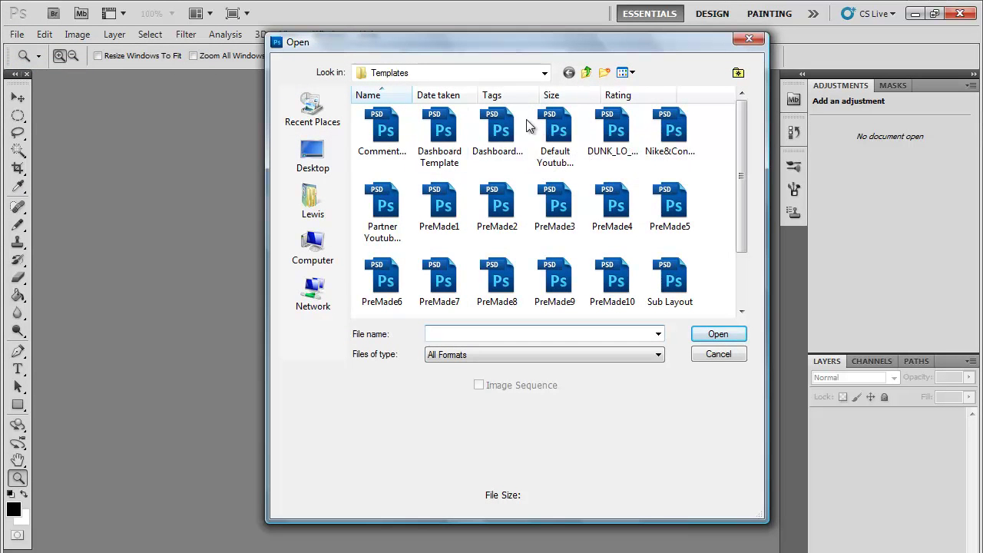
pyautogui.doubleClick(545, 135)
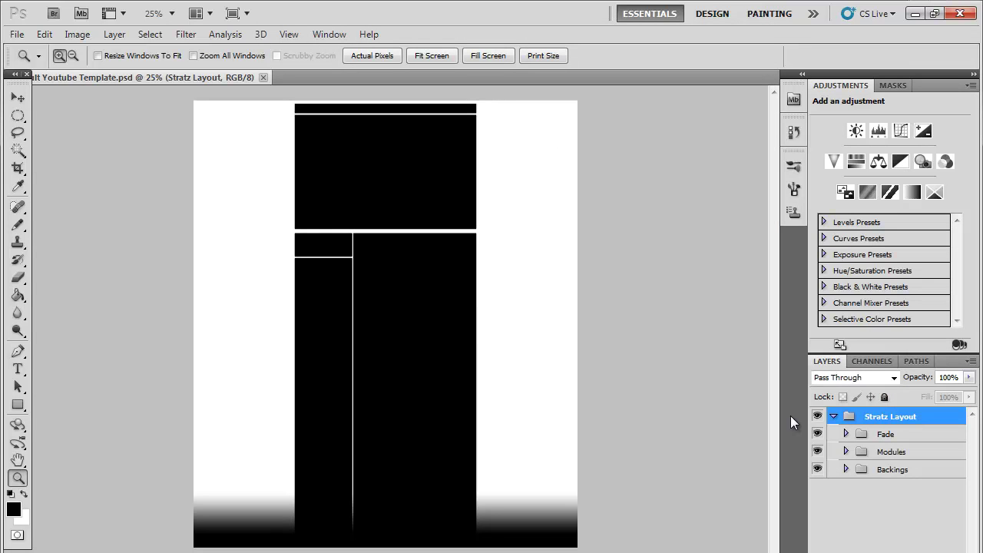
# Step: Expand the Modules group and select the Lower Right Box layer
pyautogui.click(846, 451)
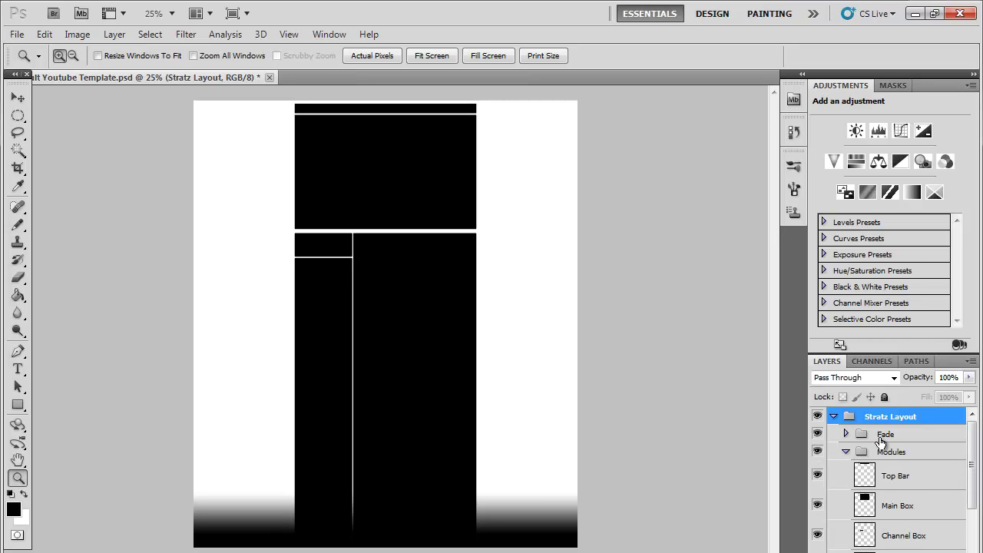
pyautogui.moveTo(976, 444); pyautogui.dragTo(974, 500)
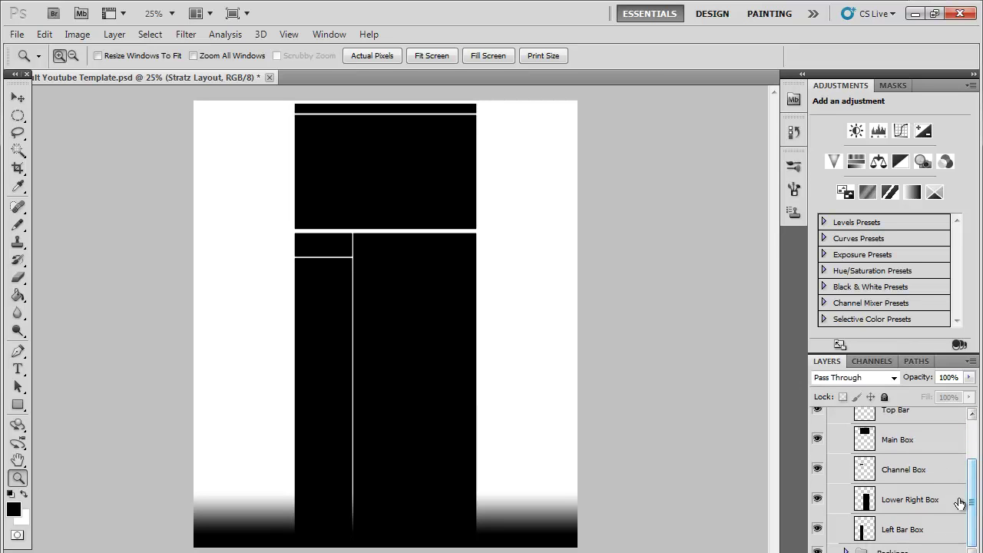
pyautogui.click(918, 501)
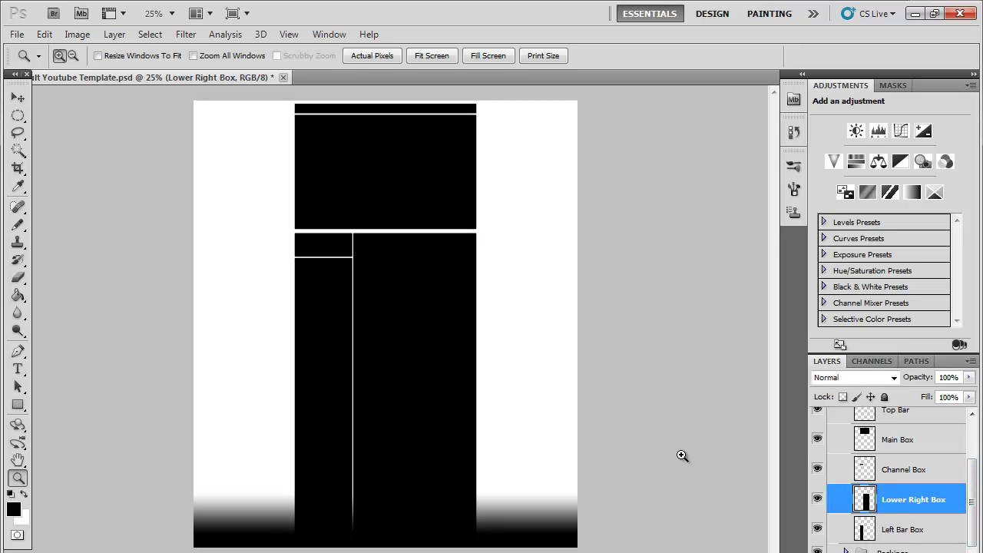
# Step: Draw a closed Pen path over the upper edge of the lower right box, with a diagonal left side and extending past the box's right edge
pyautogui.rightClick(445, 243)
pyautogui.click(493, 266)
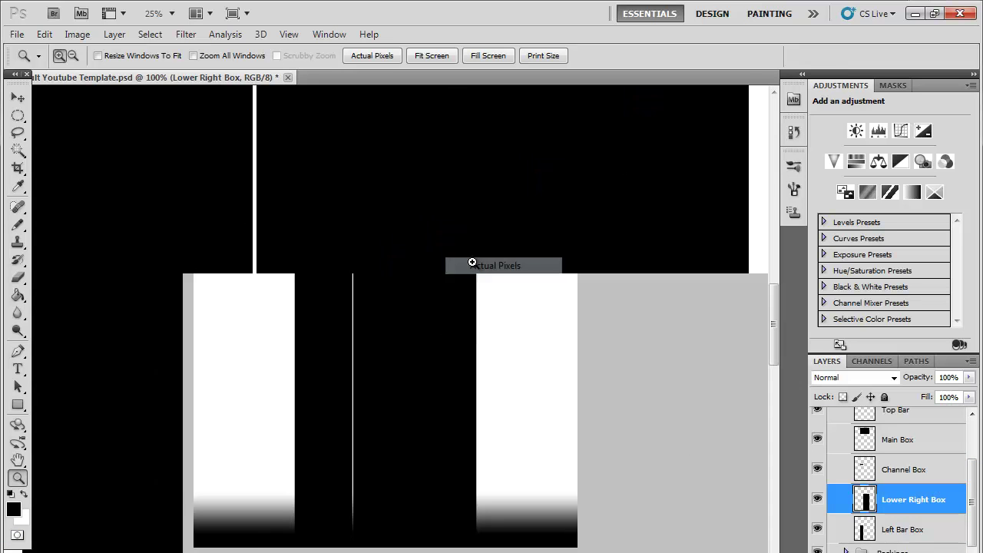
pyautogui.moveTo(772, 297); pyautogui.dragTo(771, 239)
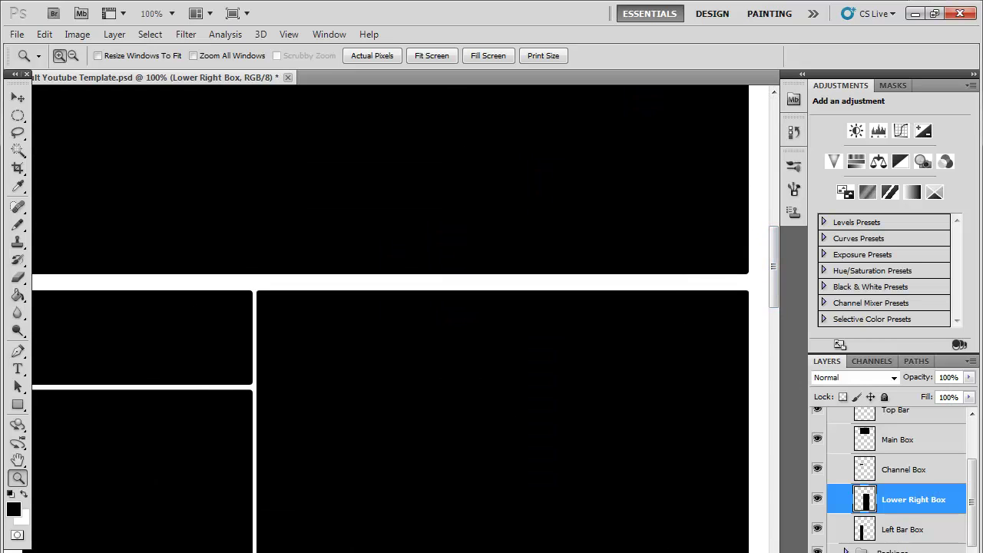
pyautogui.hscroll(3, 383, 319)
pyautogui.hscroll(-1, 384, 319)
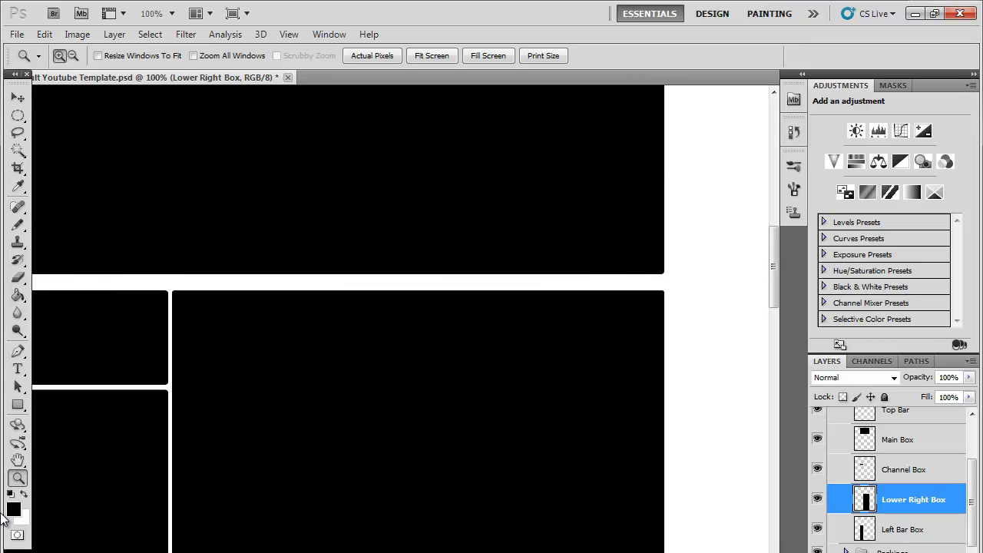
pyautogui.click(18, 352)
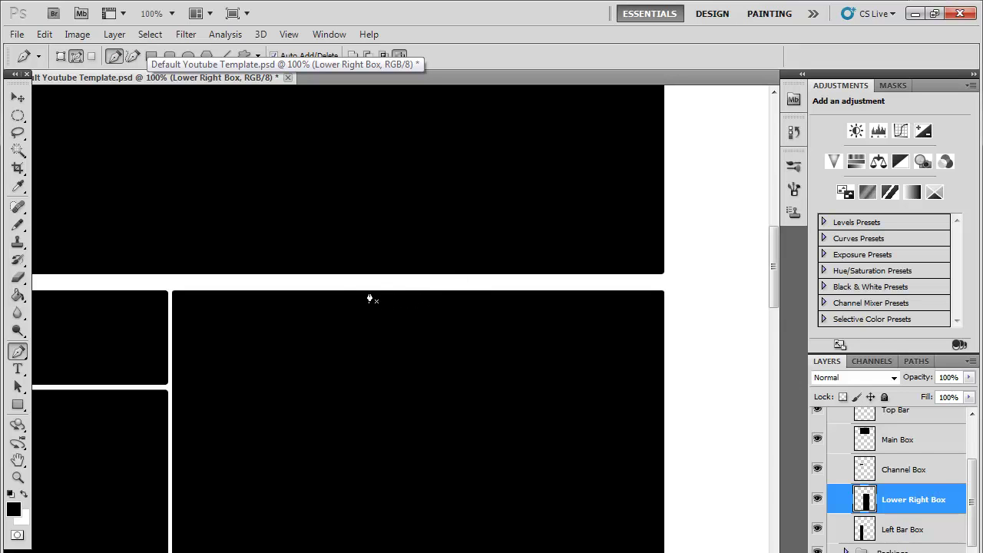
pyautogui.click(306, 278)
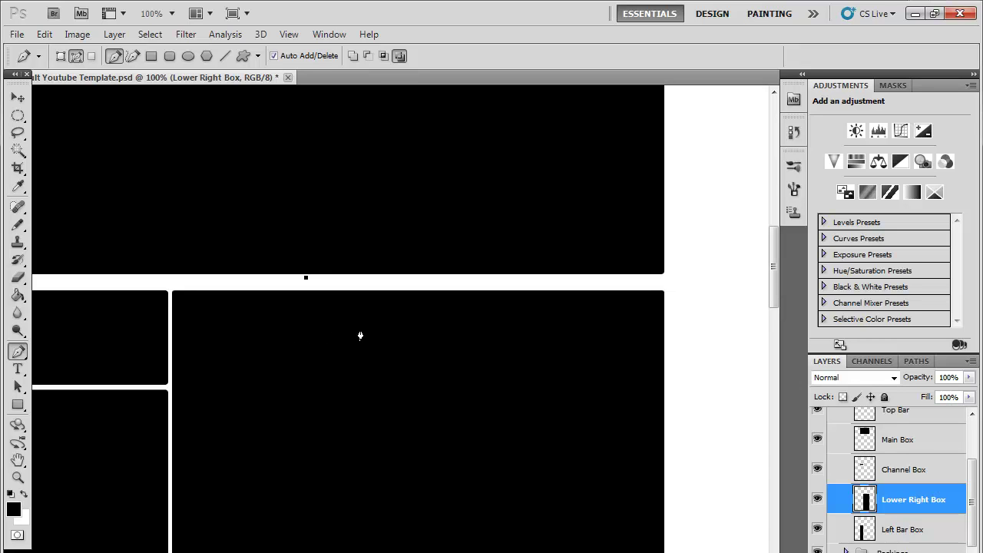
pyautogui.keyDown('shift'); pyautogui.click(323, 365); pyautogui.keyUp('shift')
pyautogui.hotkey('ctrl', 'z')
pyautogui.click(370, 342)
pyautogui.click(686, 342)
pyautogui.keyDown('shift'); pyautogui.click(677, 283); pyautogui.keyUp('shift')
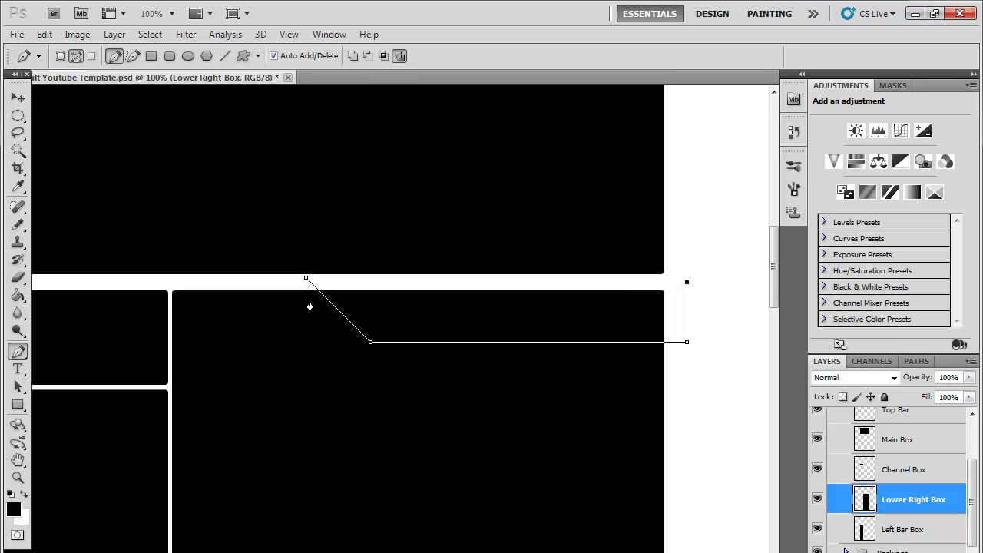
pyautogui.click(306, 277)
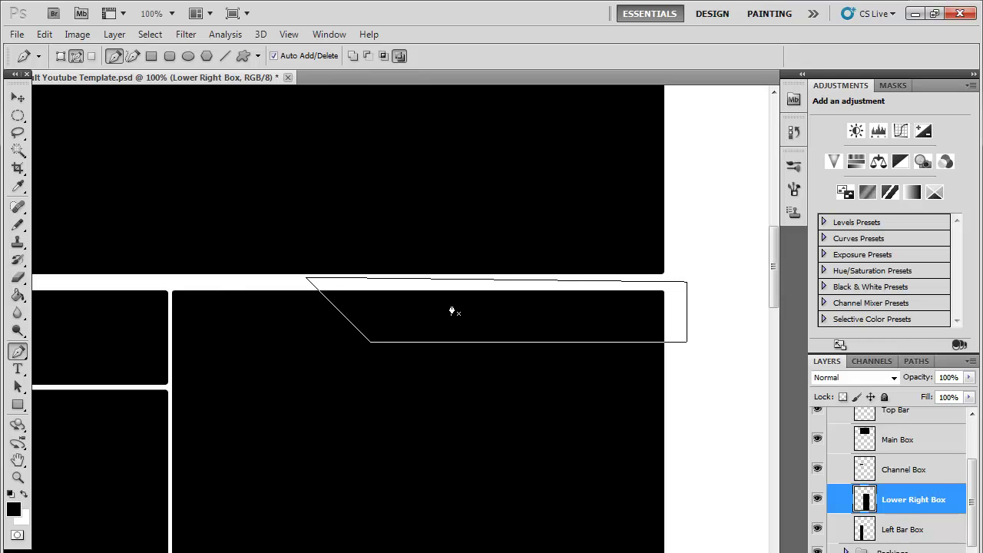
# Step: Convert the path into a new anti-aliased selection with a feather radius of 0 pixels
pyautogui.rightClick(447, 299)
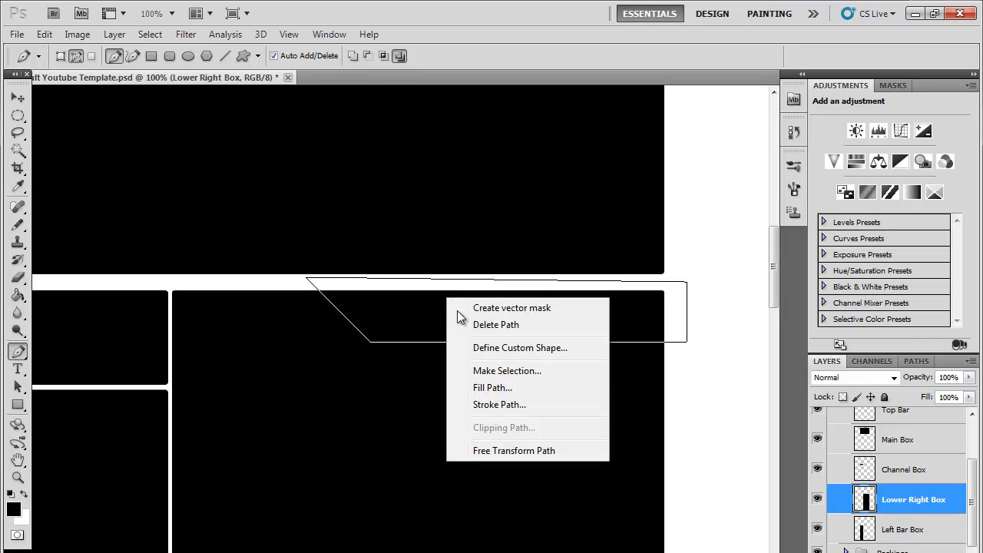
pyautogui.click(515, 371)
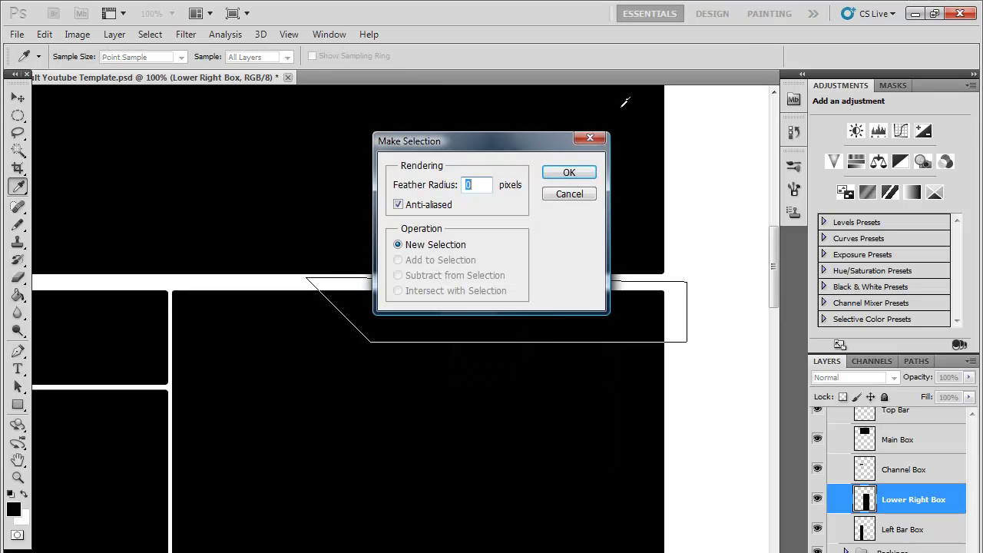
pyautogui.click(568, 172)
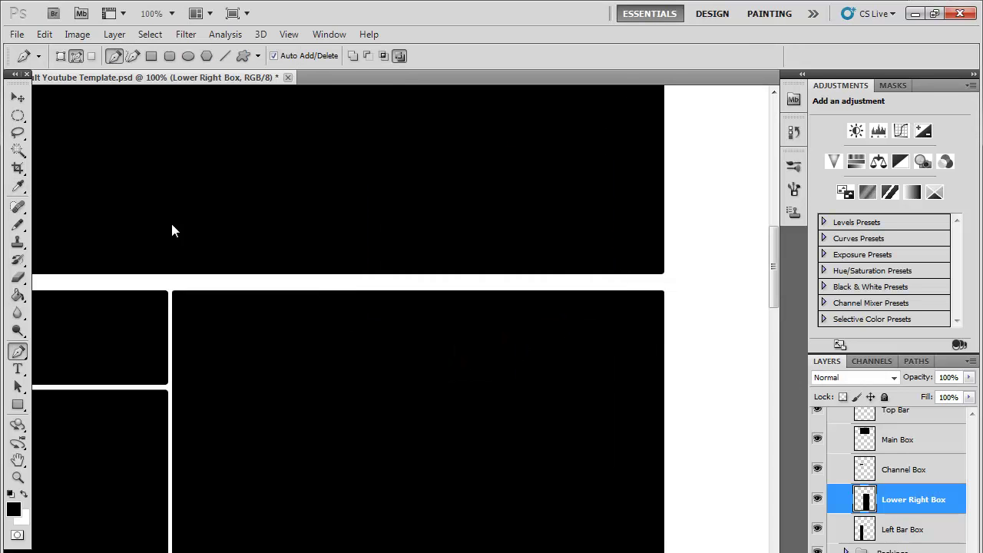
# Step: Erase the selected strip from the Lower Right Box layer with the 101 px hard eraser and deselect
pyautogui.click(18, 278)
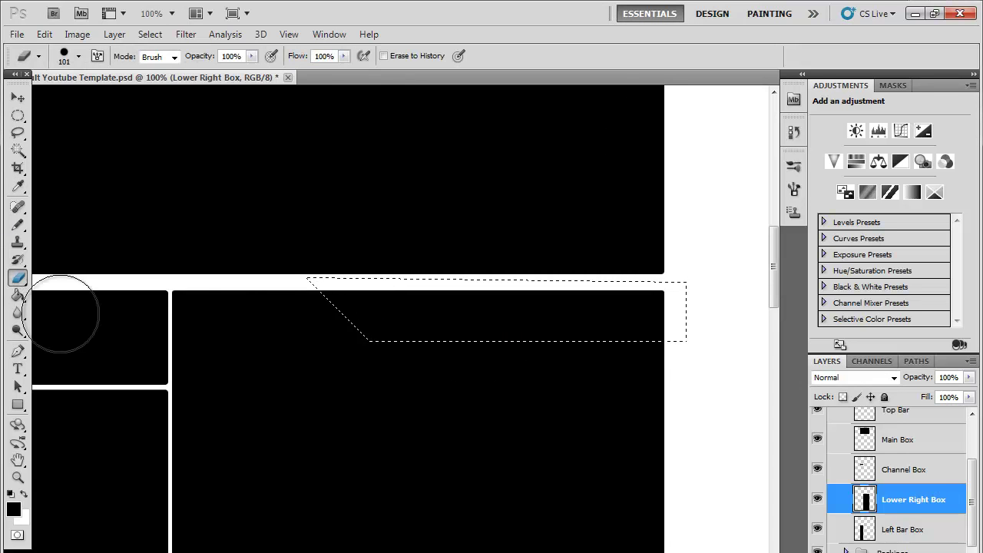
pyautogui.rightClick(347, 301)
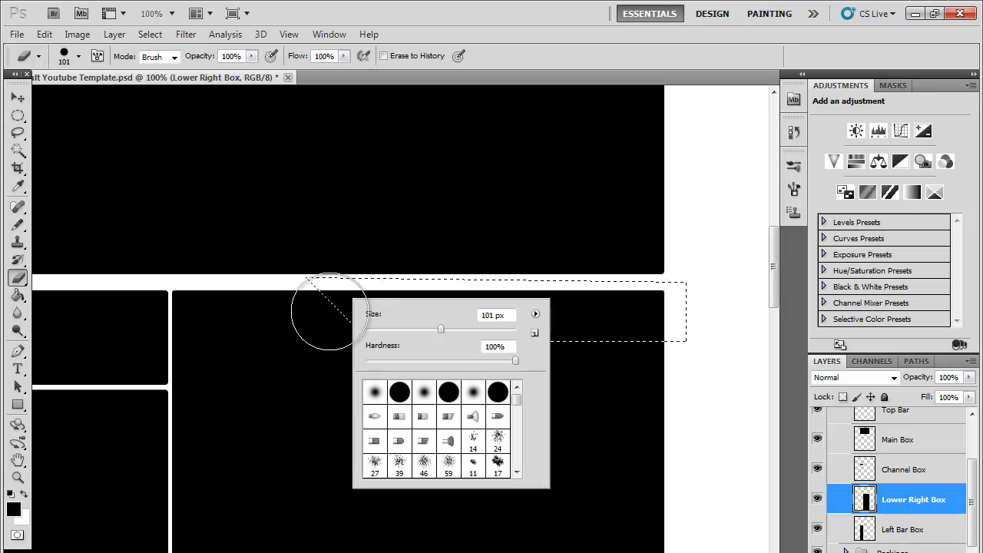
pyautogui.click(322, 309)
pyautogui.moveTo(323, 308)
pyautogui.mouseDown()
pyautogui.moveTo(375, 312)
pyautogui.moveTo(638, 298)
pyautogui.moveTo(677, 315)
pyautogui.moveTo(504, 363)
pyautogui.mouseUp()
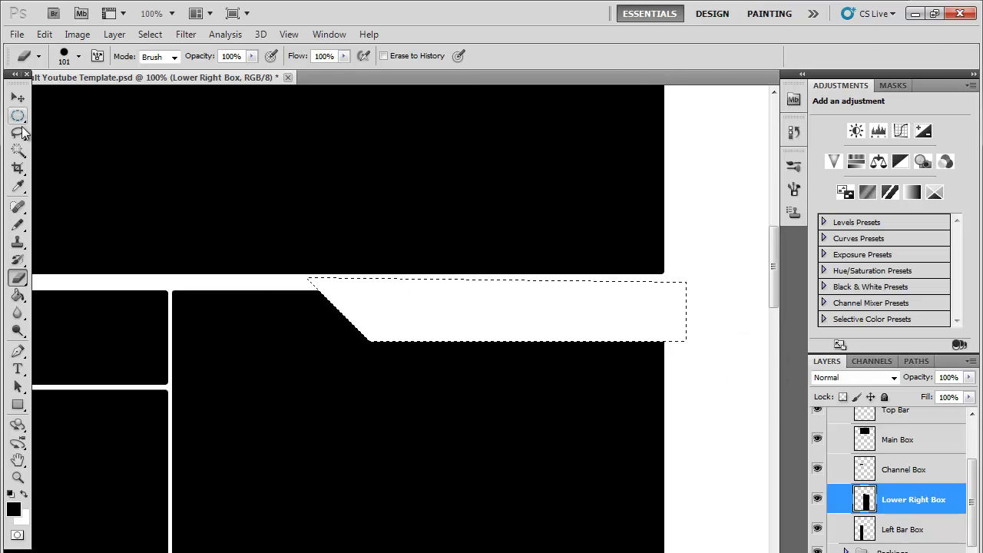
pyautogui.click(19, 130)
pyautogui.click(17, 115)
pyautogui.click(297, 388)
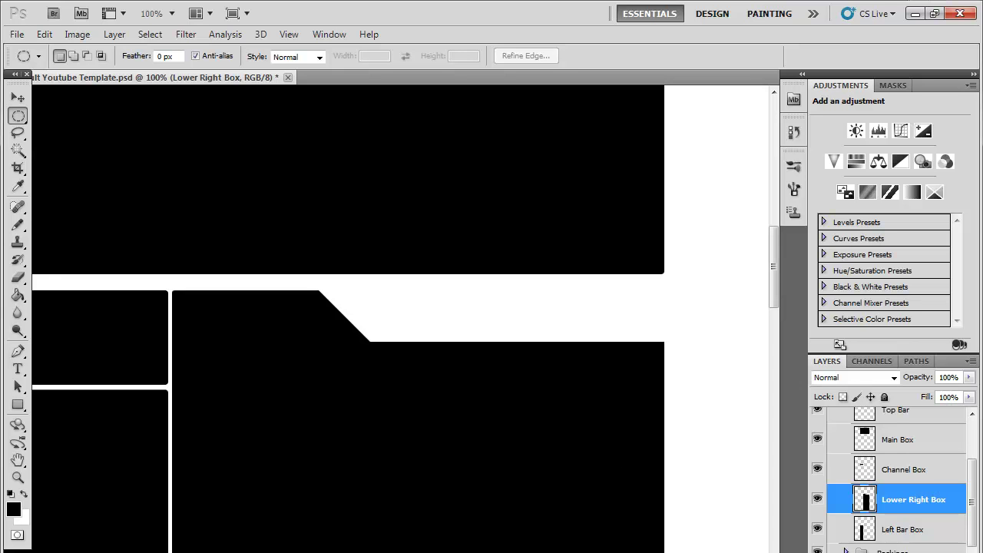
# Step: Add a 2 px outside stroke in red (ff0000) to the Lower Right Box layer
pyautogui.click(843, 552)
pyautogui.click(718, 552)
pyautogui.press('Down')
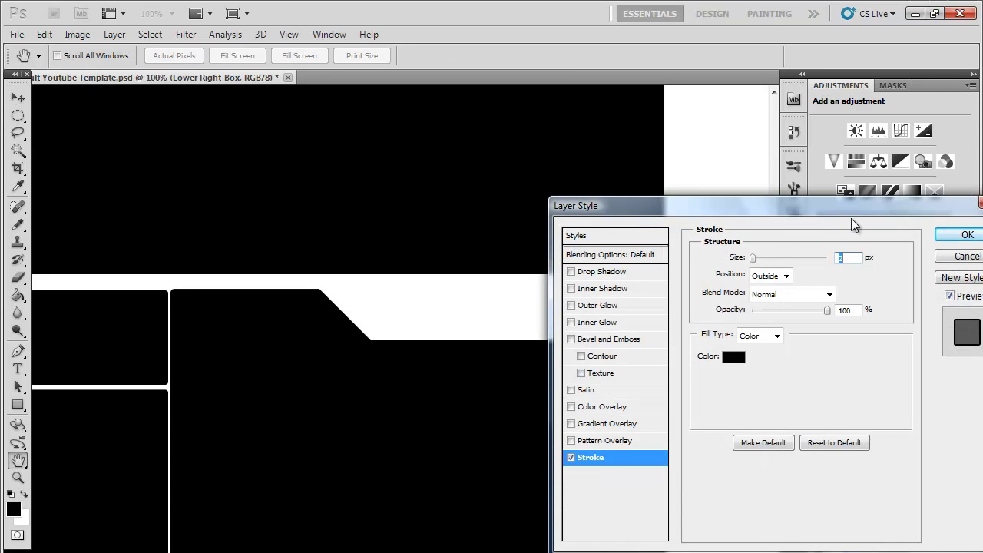
pyautogui.click(736, 358)
pyautogui.write('255')
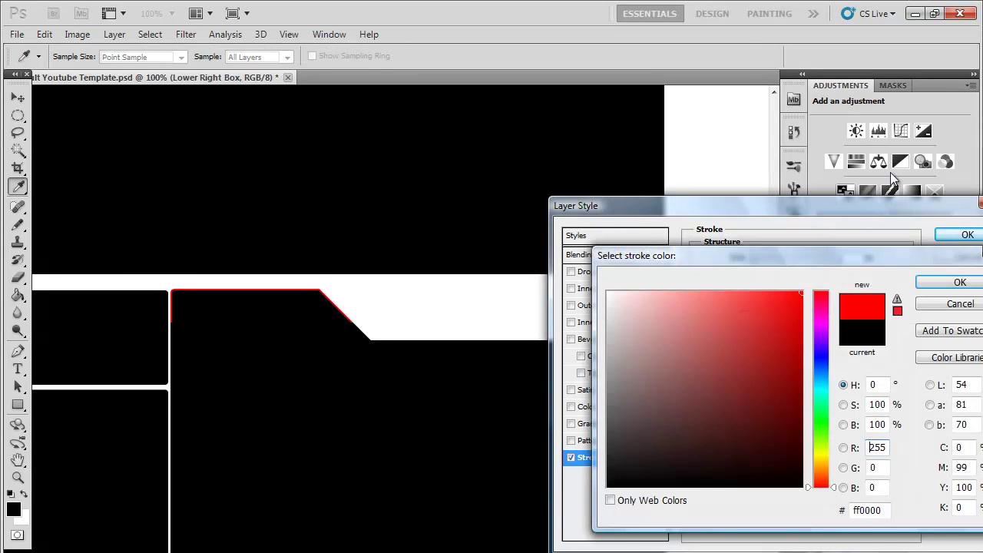
pyautogui.click(931, 282)
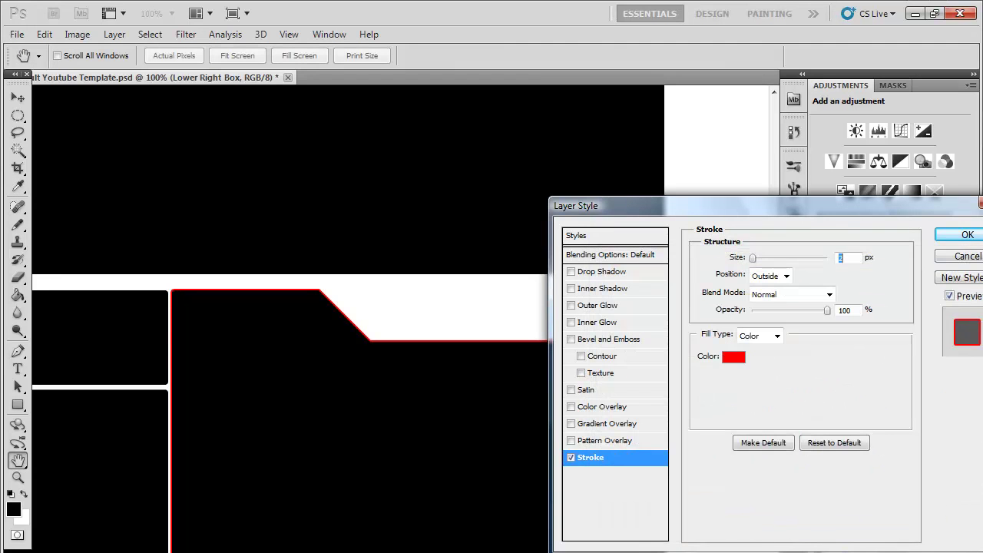
pyautogui.click(967, 236)
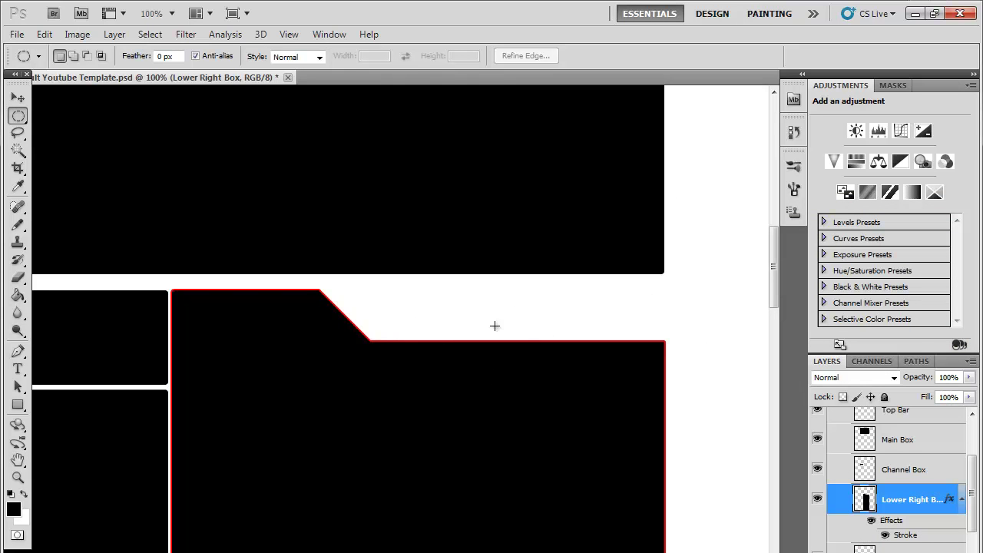
# Step: Apply a 2 px outside stroke in red (ff0000) to the Main Box layer
pyautogui.click(892, 452)
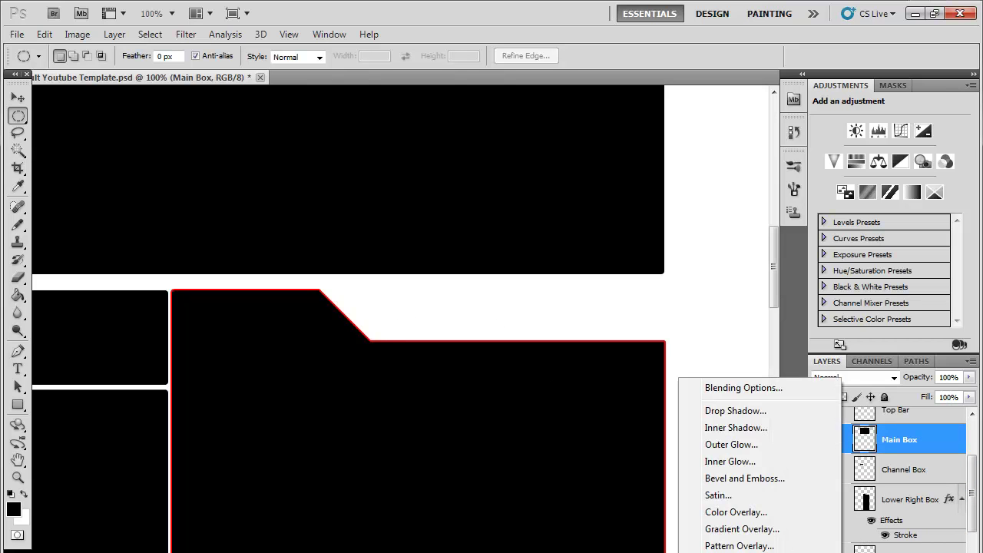
pyautogui.click(746, 551)
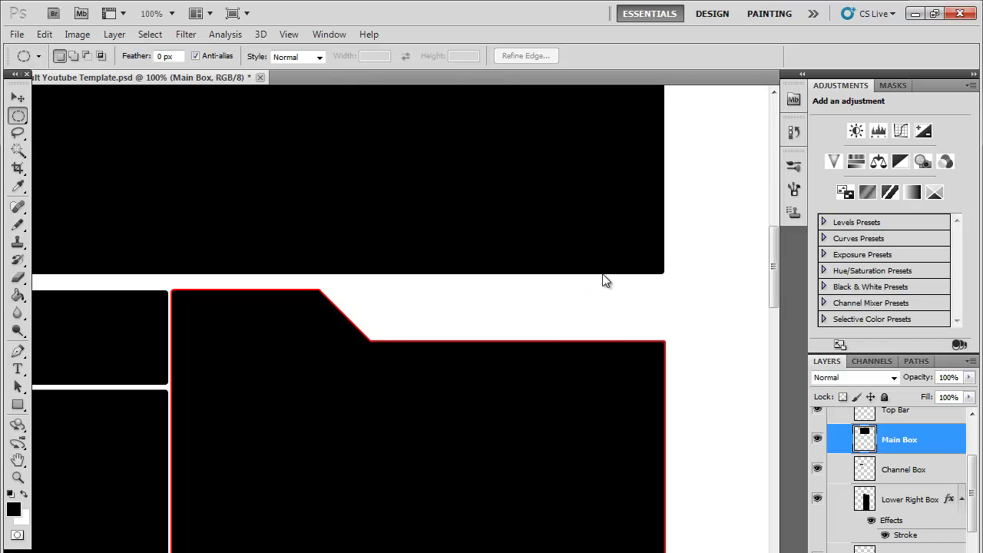
pyautogui.press('Down')
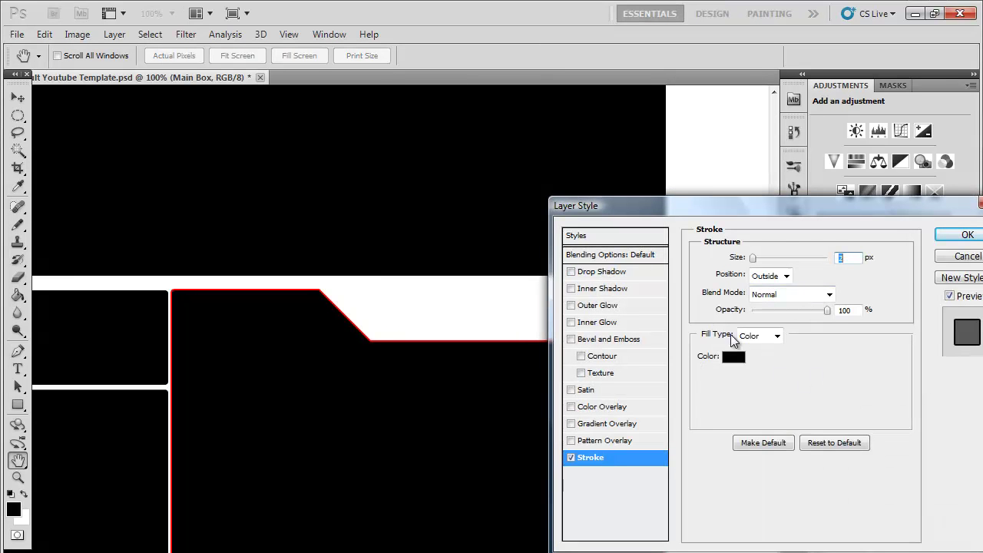
pyautogui.click(734, 357)
pyautogui.click(802, 293)
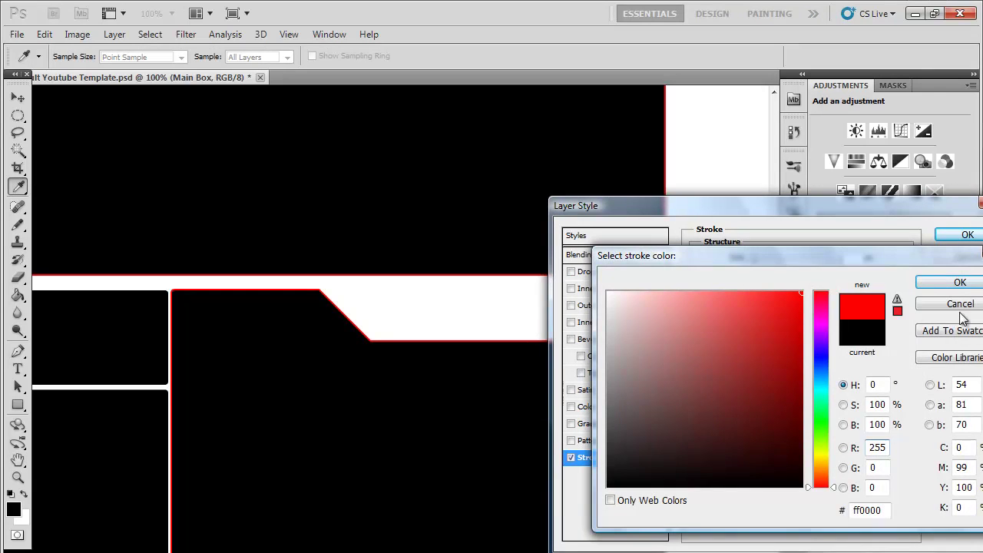
pyautogui.click(959, 283)
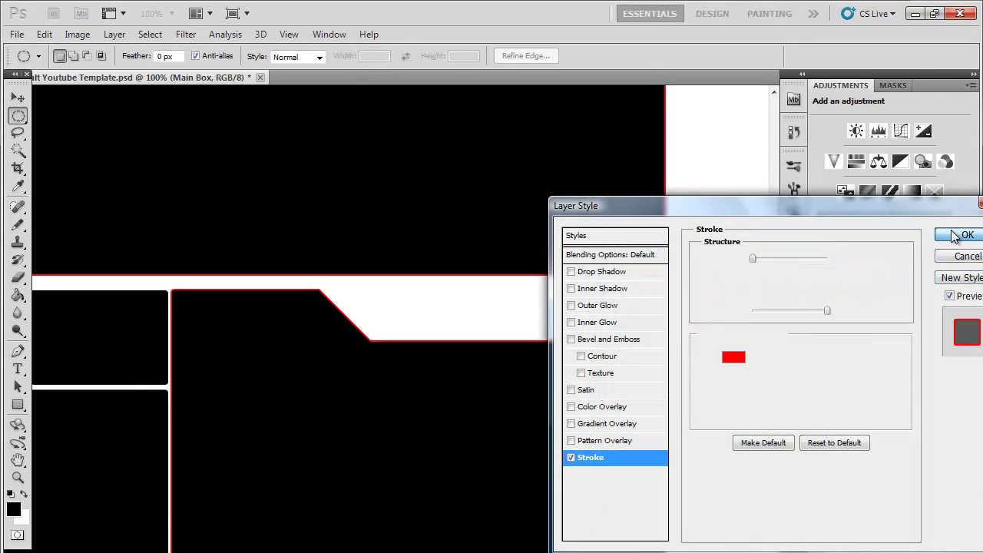
pyautogui.click(957, 235)
# Step: Try erasing parts of the Main Box's lower edge with the 101 px eraser, and undo the erasures
pyautogui.click(19, 280)
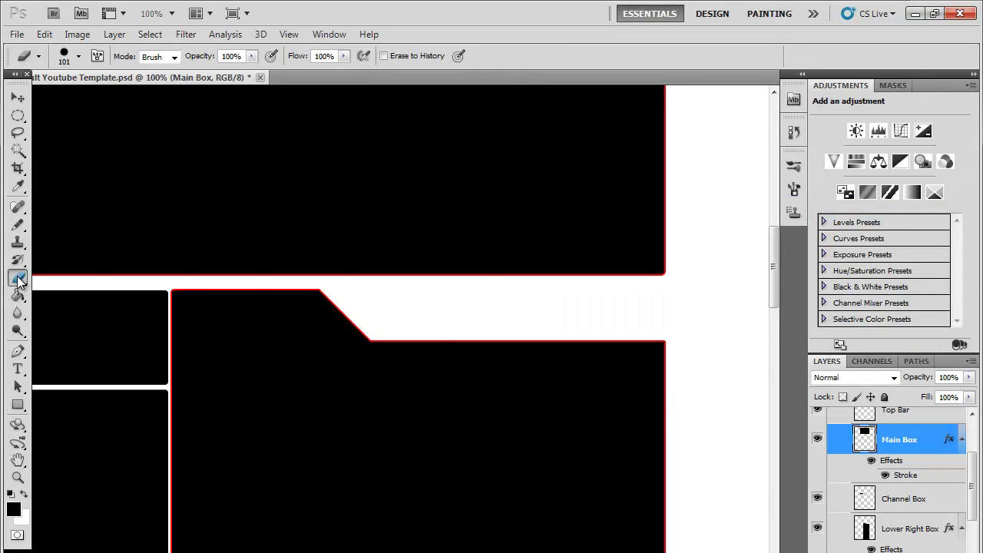
pyautogui.click(407, 277)
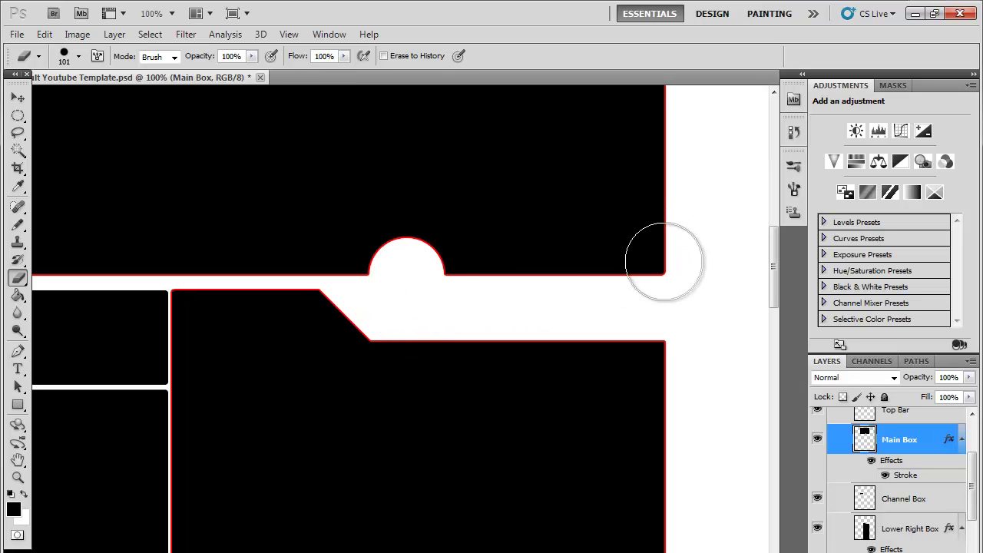
pyautogui.keyDown('shift'); pyautogui.click(664, 262); pyautogui.keyUp('shift')
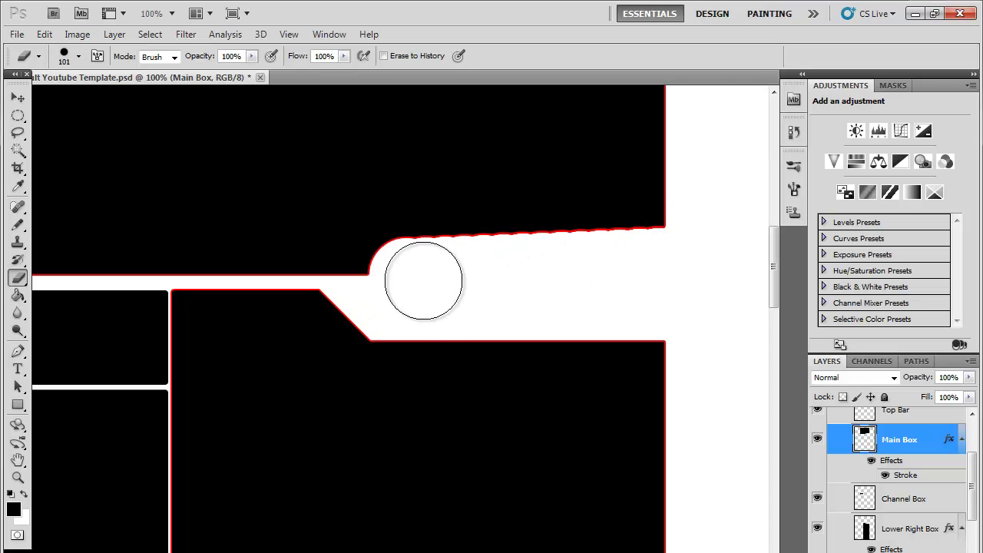
pyautogui.moveTo(572, 138)
pyautogui.mouseDown()
pyautogui.moveTo(478, 211)
pyautogui.moveTo(396, 244)
pyautogui.mouseUp()
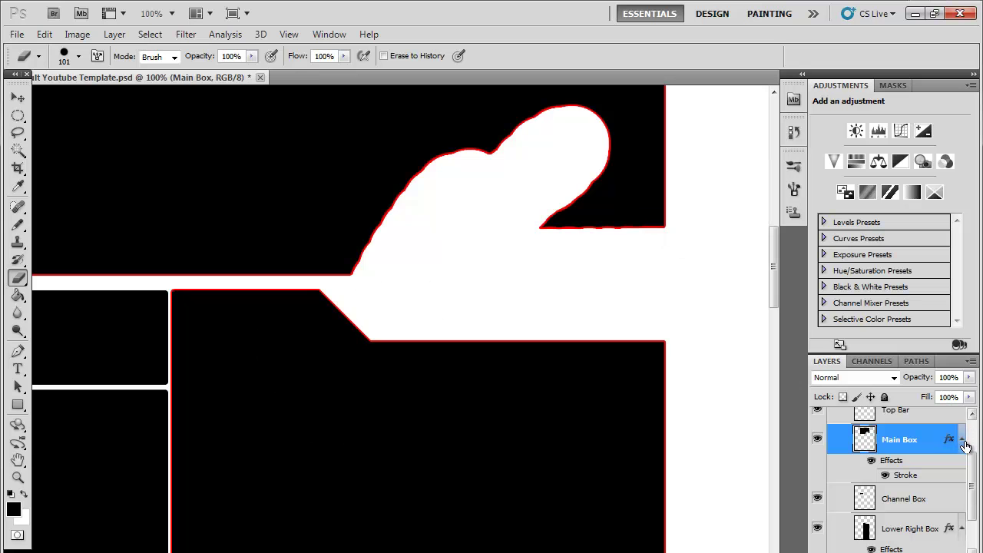
pyautogui.hotkey('ctrl', 'alt', 'z')
pyautogui.hotkey('ctrl', 'alt', 'z')
pyautogui.hotkey('ctrl', 'alt', 'z')
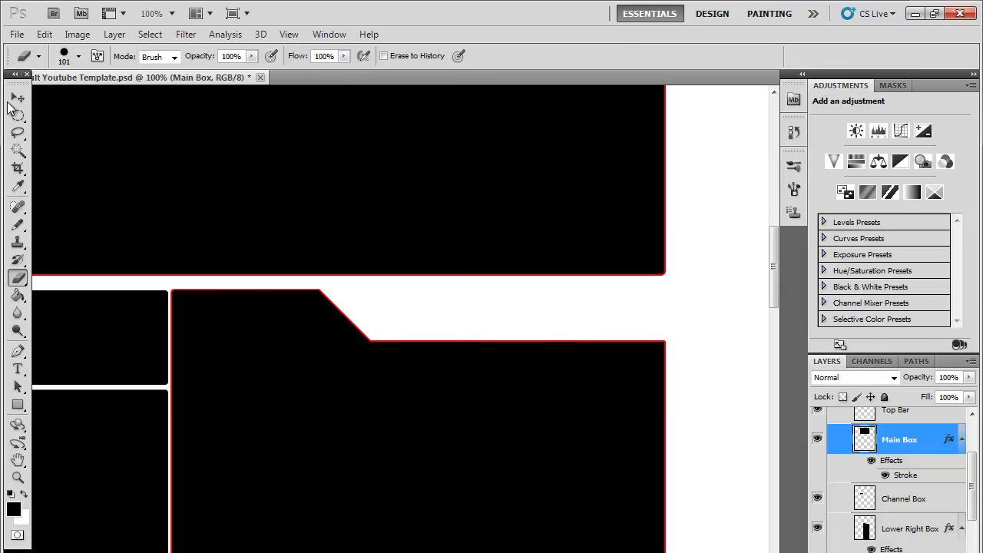
# Step: Switch to the Move tool and minimize the Photoshop window to show the desktop
pyautogui.click(17, 98)
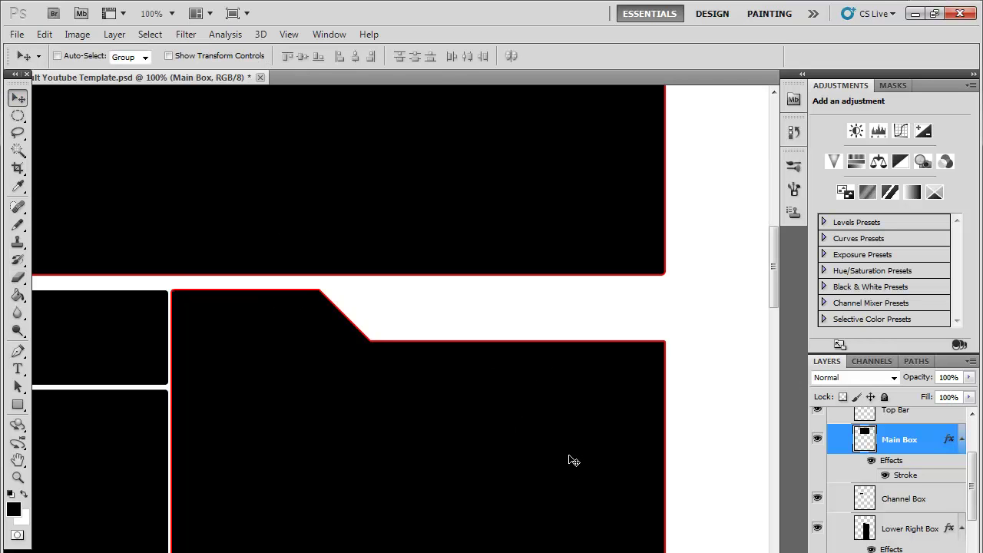
pyautogui.moveTo(773, 265); pyautogui.dragTo(734, 144)
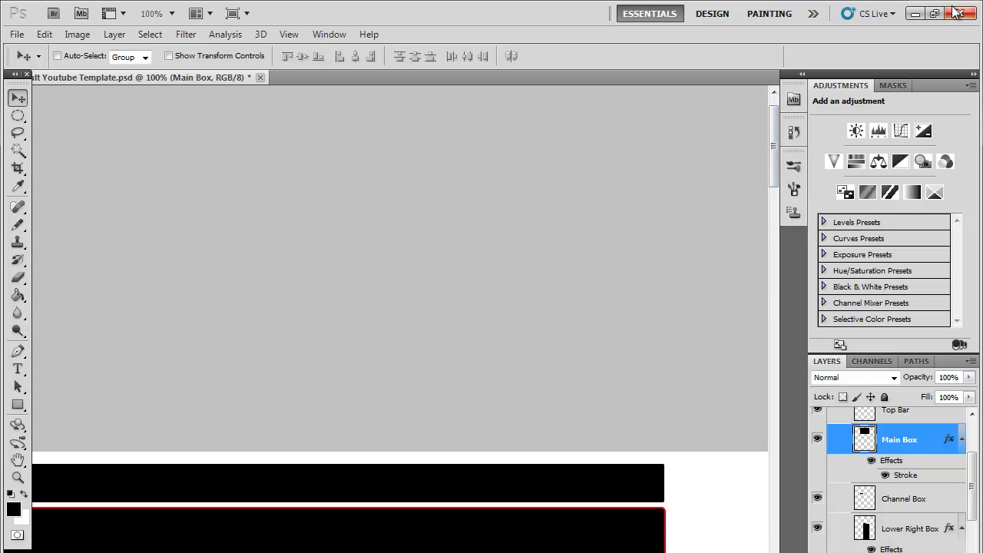
pyautogui.click(916, 13)
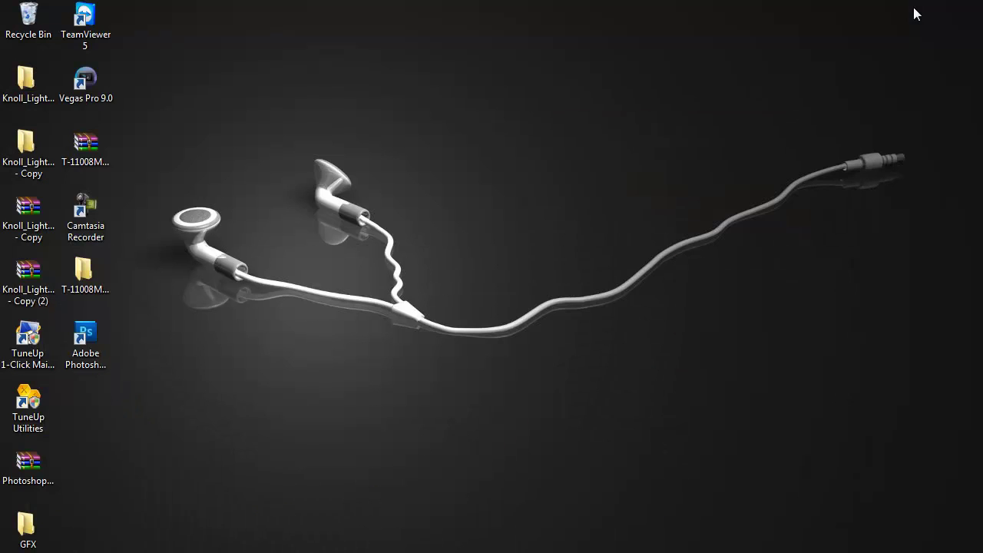